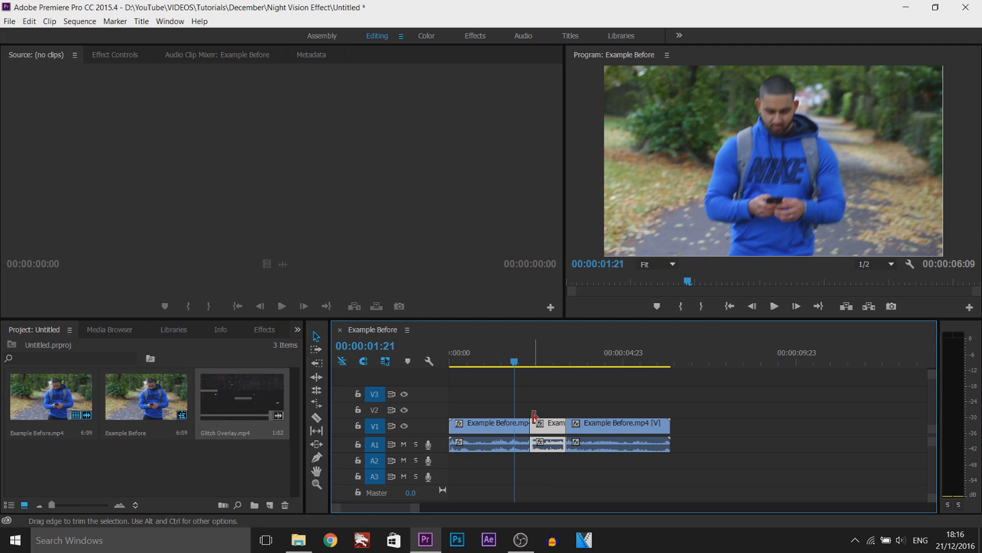
Paste a copy of the middle piece and stack it on V2/A2 above the original near 02:06
key(space)
key(Up)
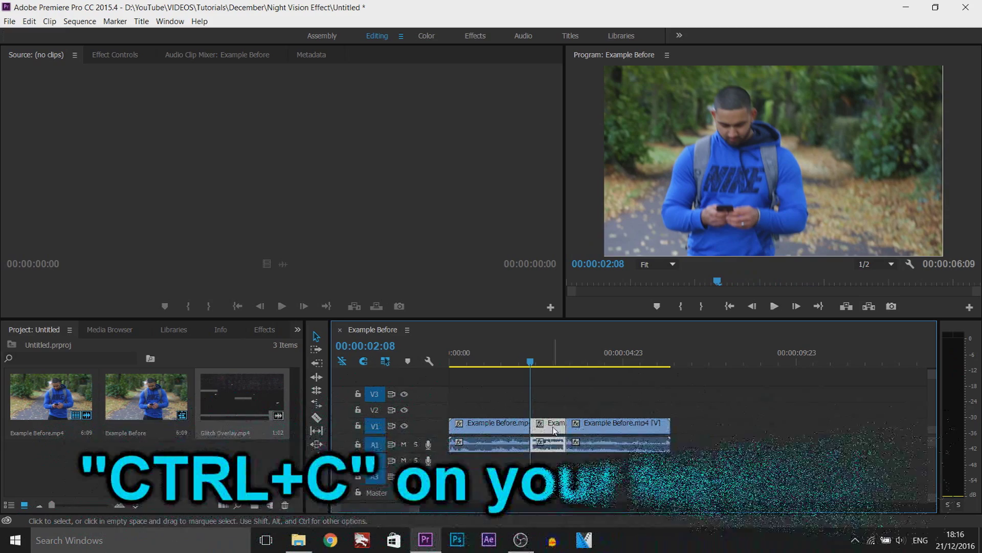
click(686, 362)
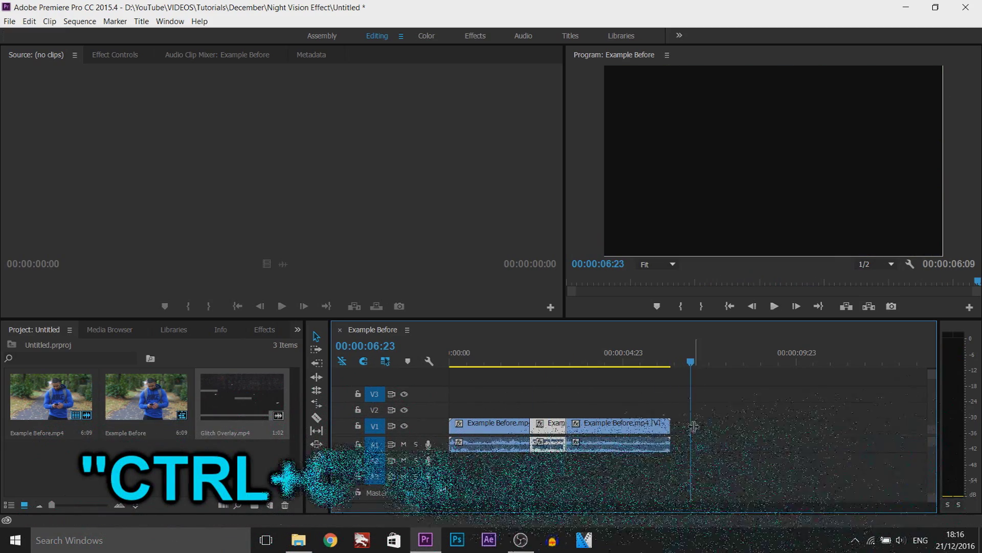
key(ctrl+v)
drag(703, 423, 701, 409)
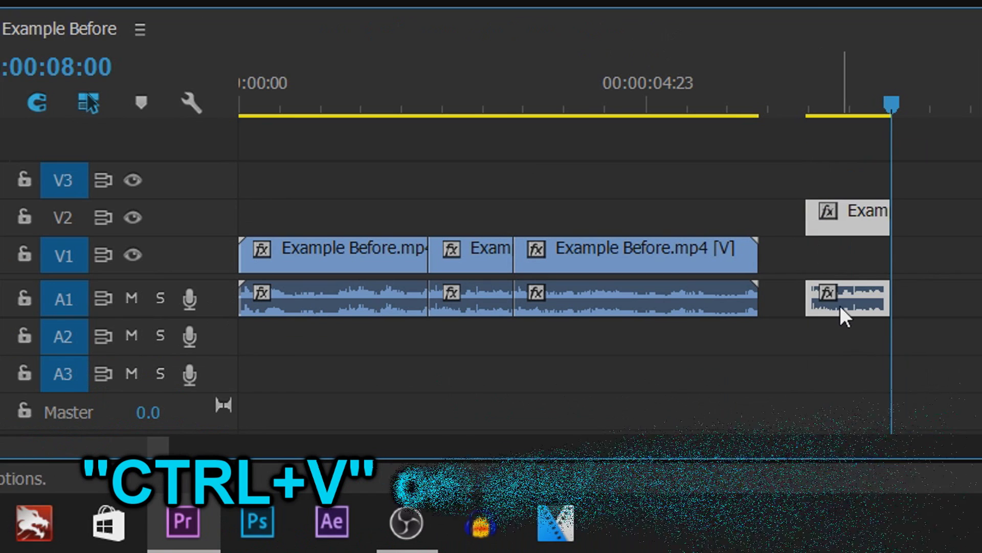
drag(840, 305, 447, 317)
click(428, 112)
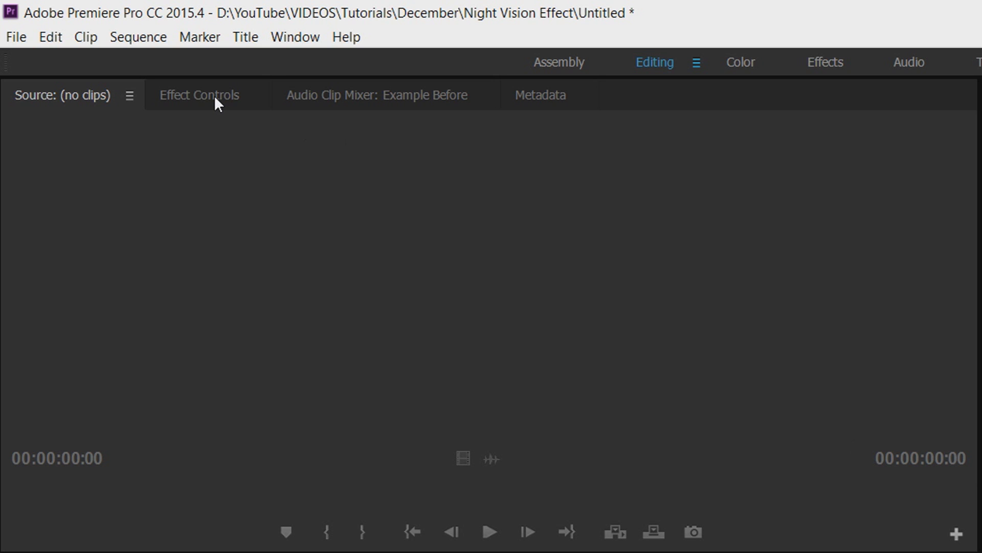
Keyframe the copy's Position at X 960.0, then shift it to X 846.0 one frame later at 02:09
click(214, 95)
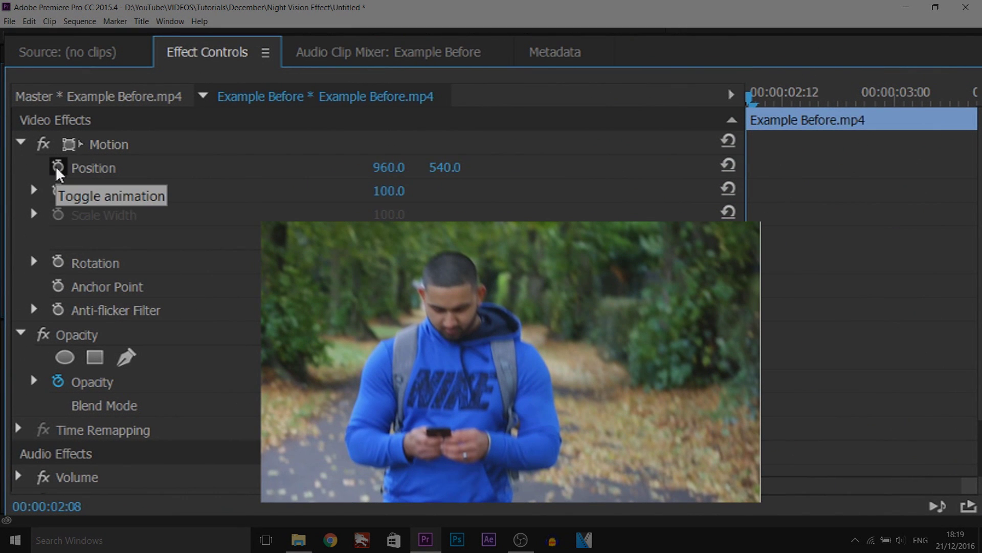
click(58, 167)
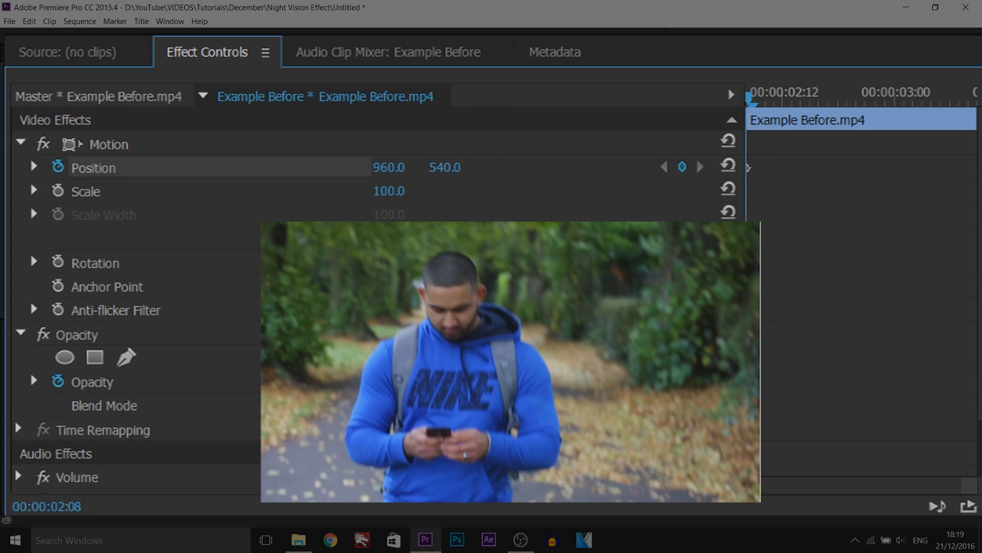
click(533, 229)
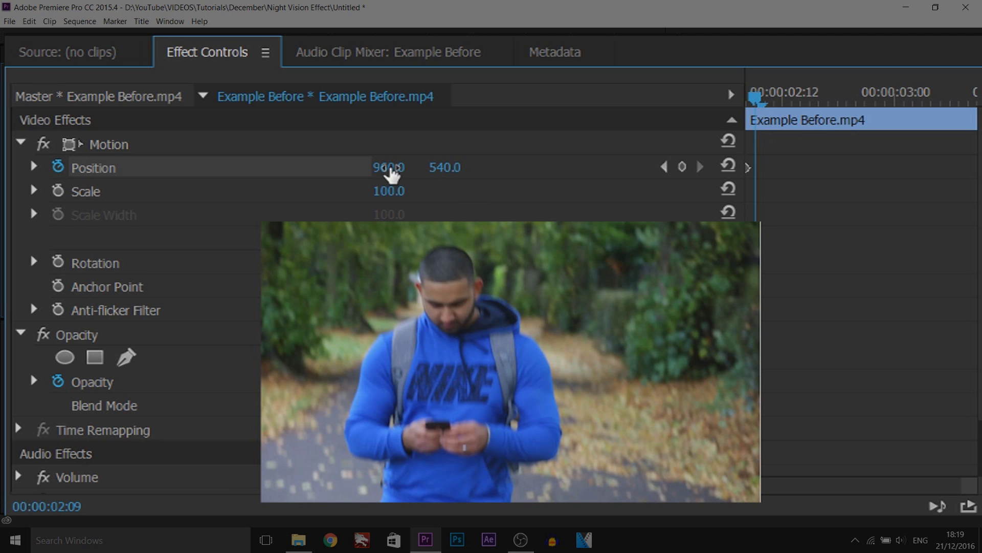
drag(389, 167, 330, 167)
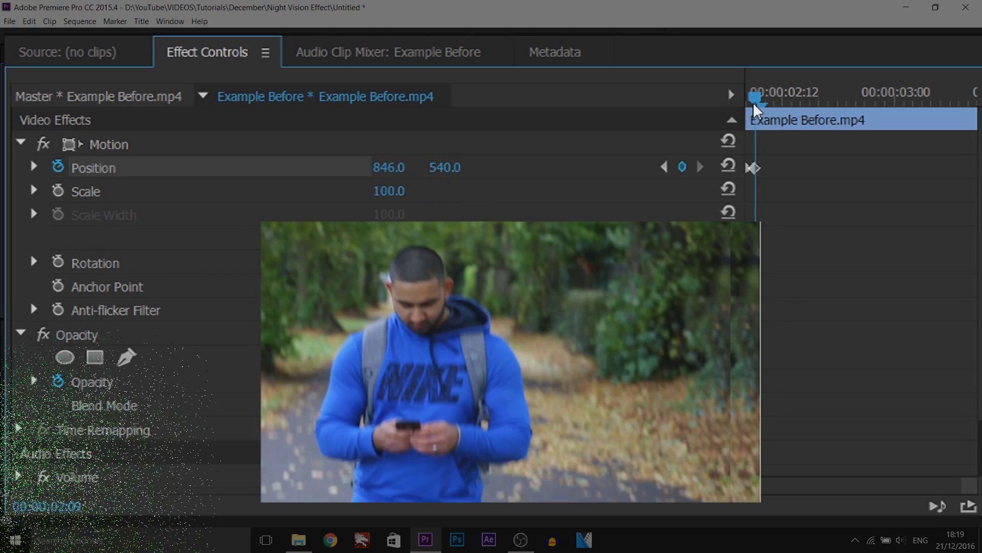
Move the time indicator past the second Position keyframe to 02:11
drag(970, 486, 950, 486)
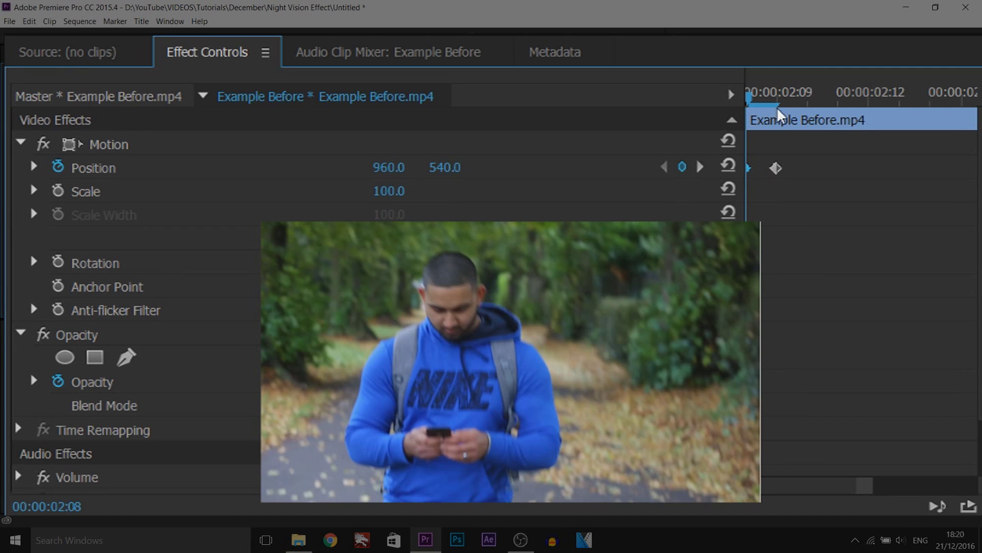
click(784, 98)
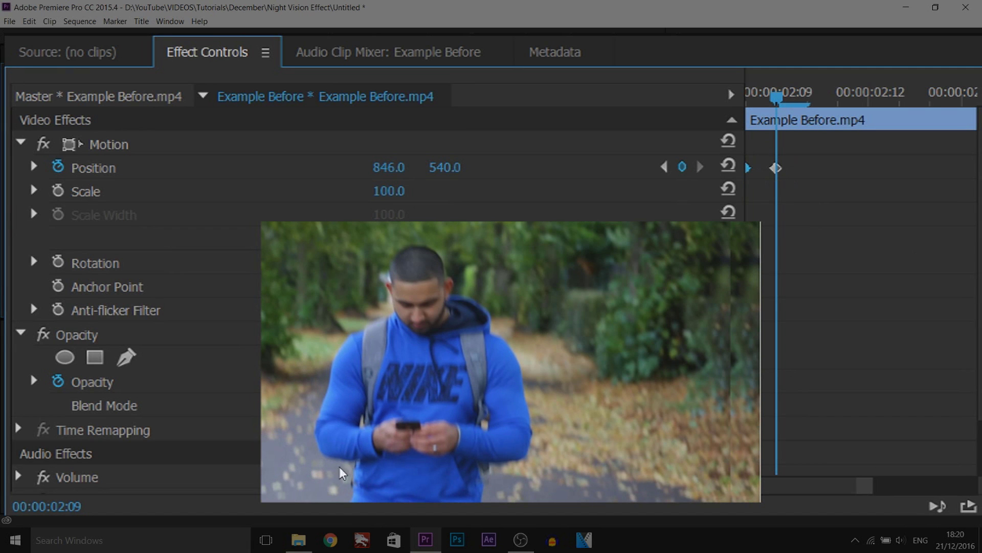
drag(777, 96, 838, 96)
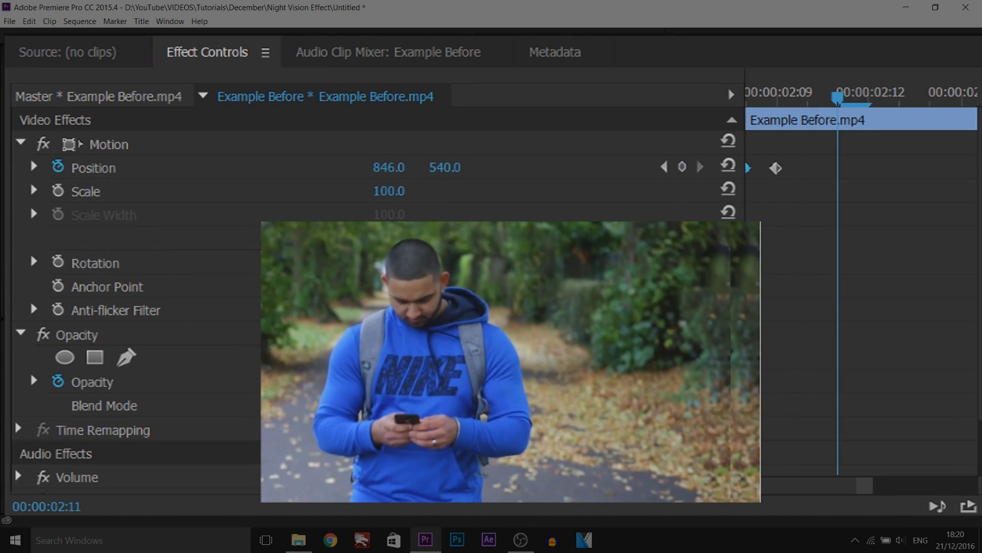
click(841, 177)
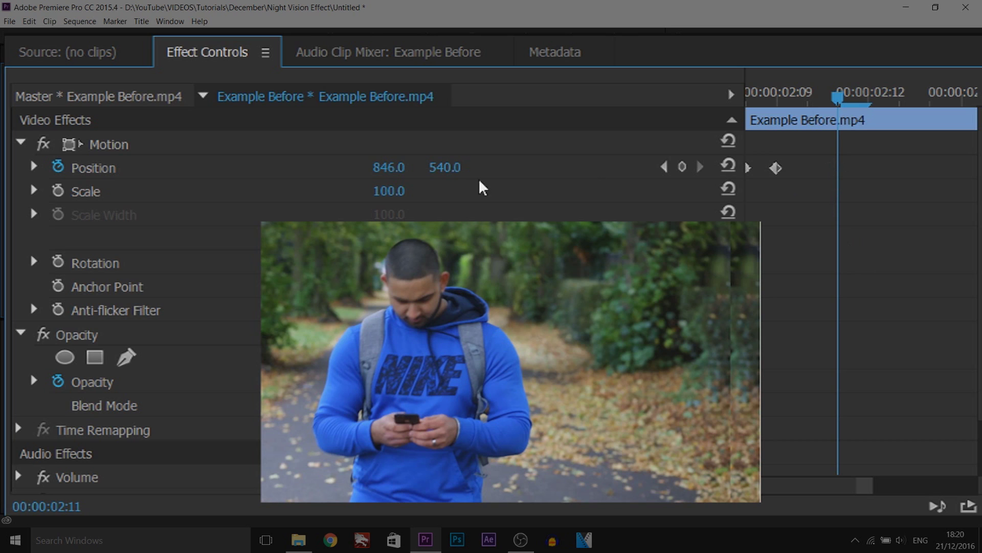
Keyframe Position X back to 960, jump Y to 440 at 02:12, then return Y to 540 at 02:14
click(394, 167)
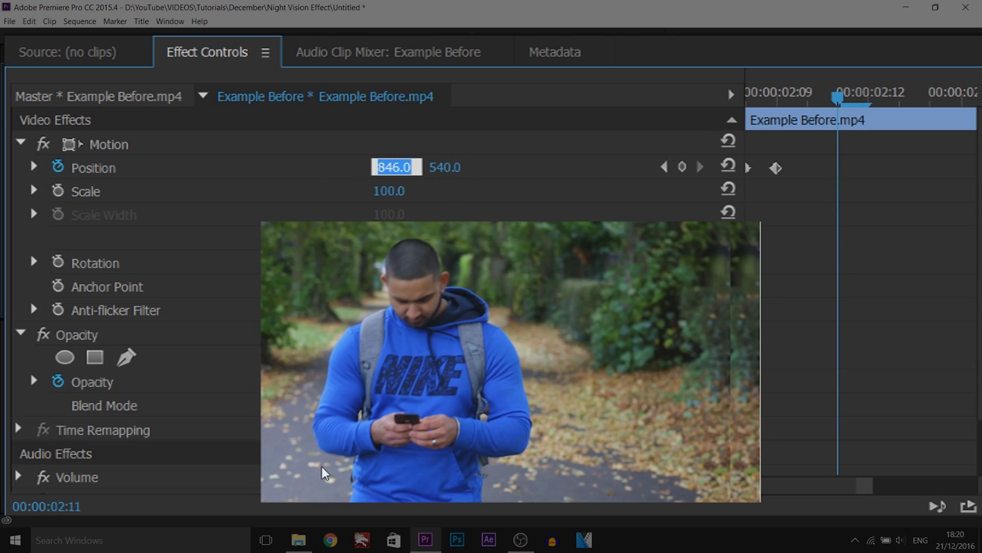
text(960)
key(Return)
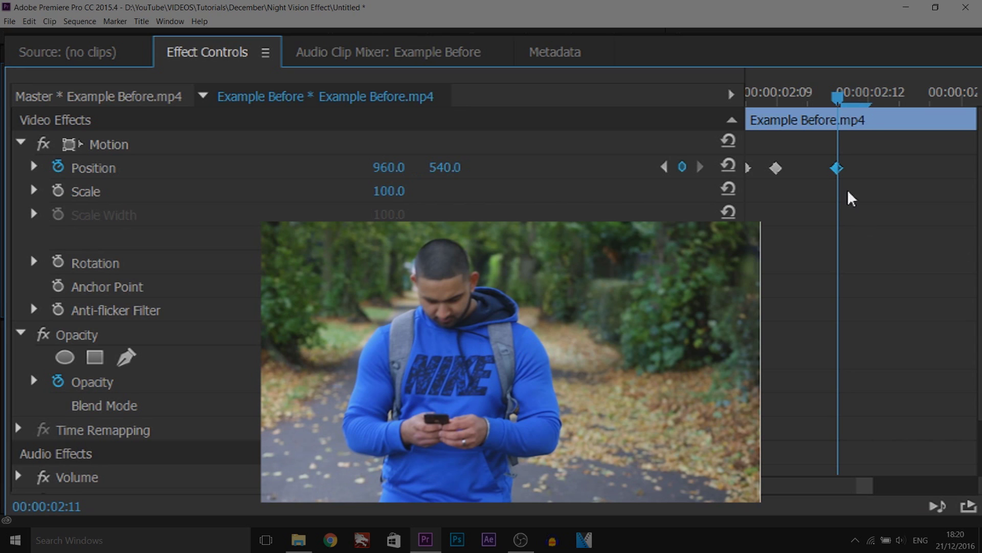
key(Right)
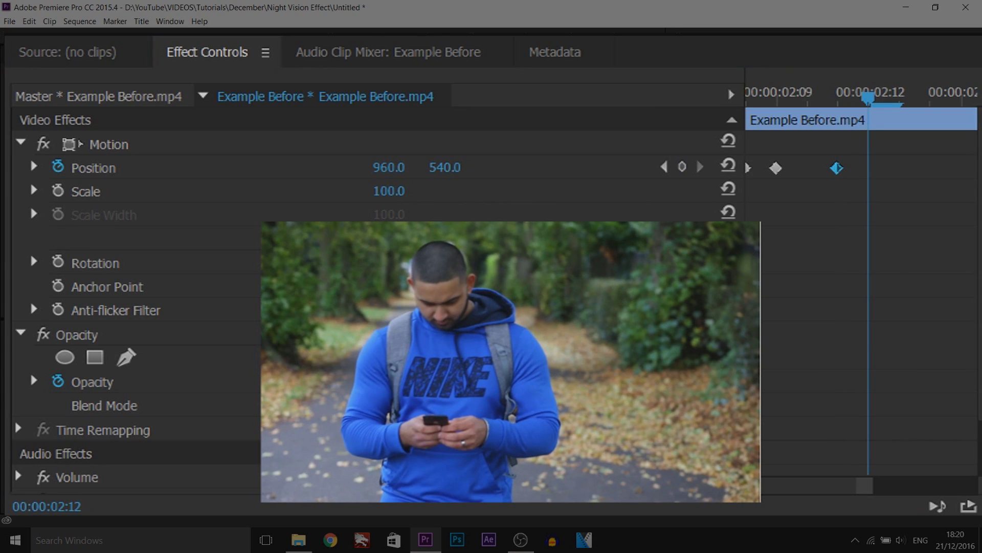
click(446, 168)
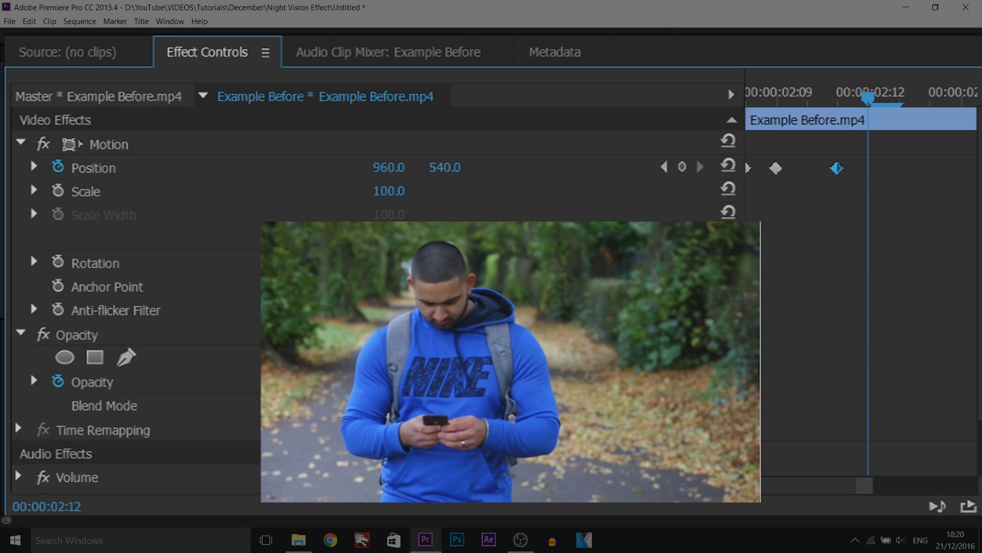
drag(446, 168, 394, 167)
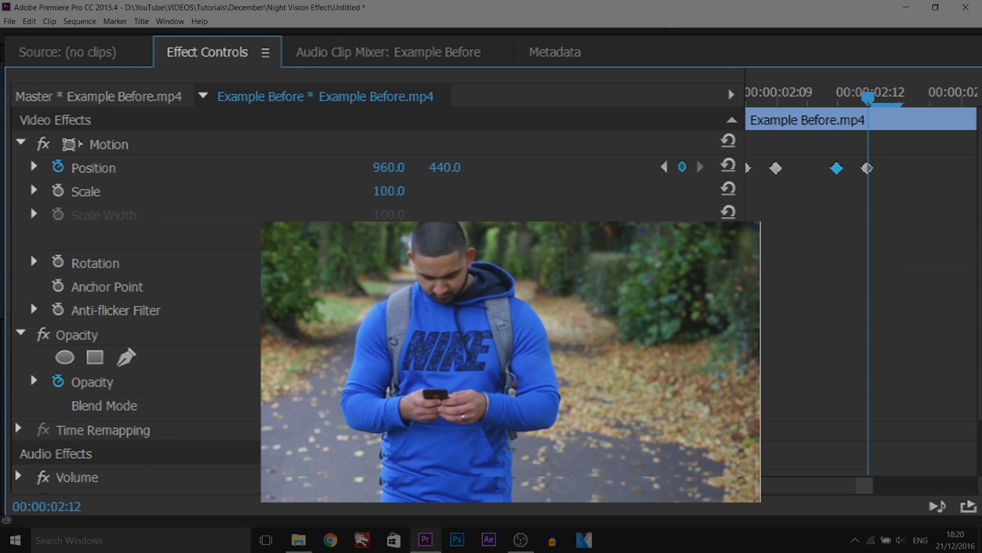
key(Right)
key(Right)
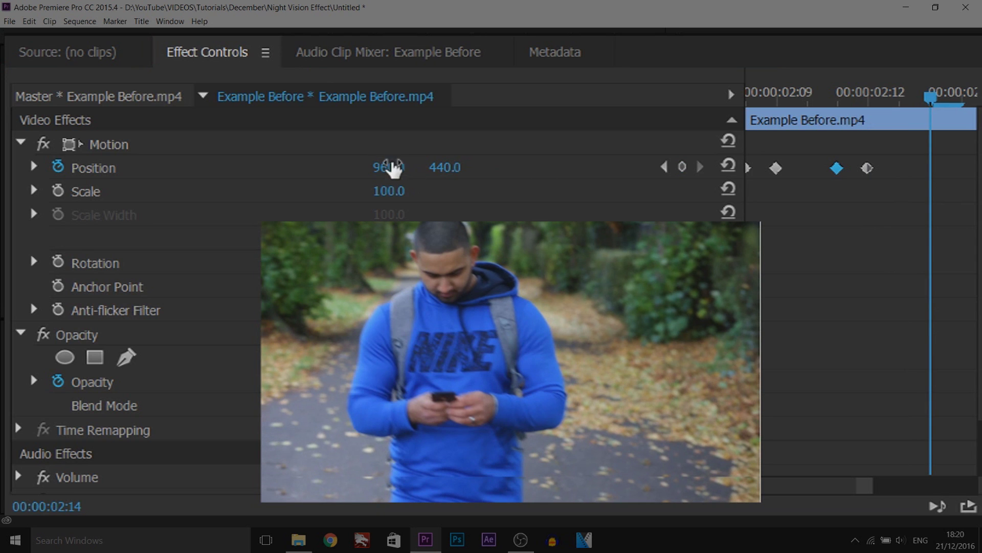
click(445, 167)
text(5)
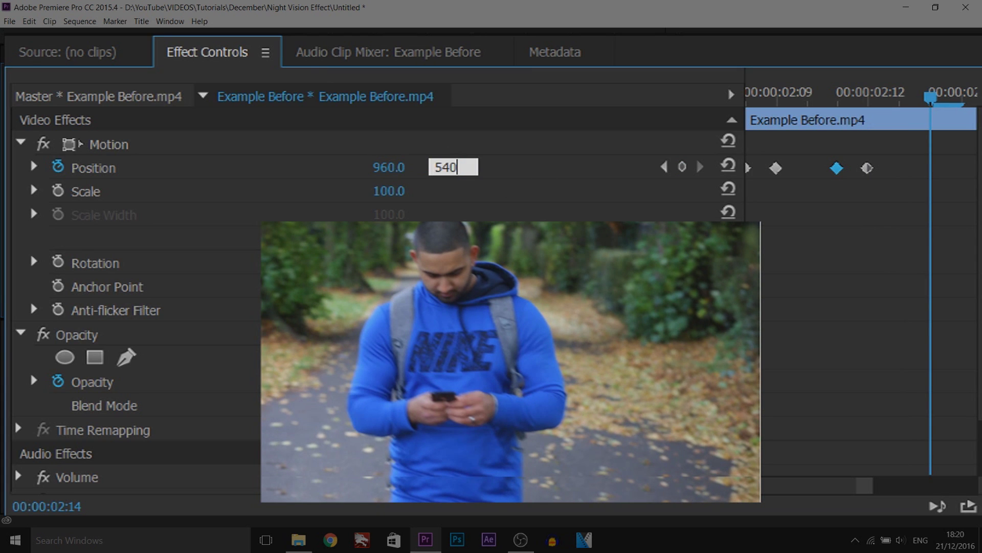
text(40)
key(Return)
Push the clip right to X 1100, then snap X back to 960 two frames later
scroll(846, 491, down, 2)
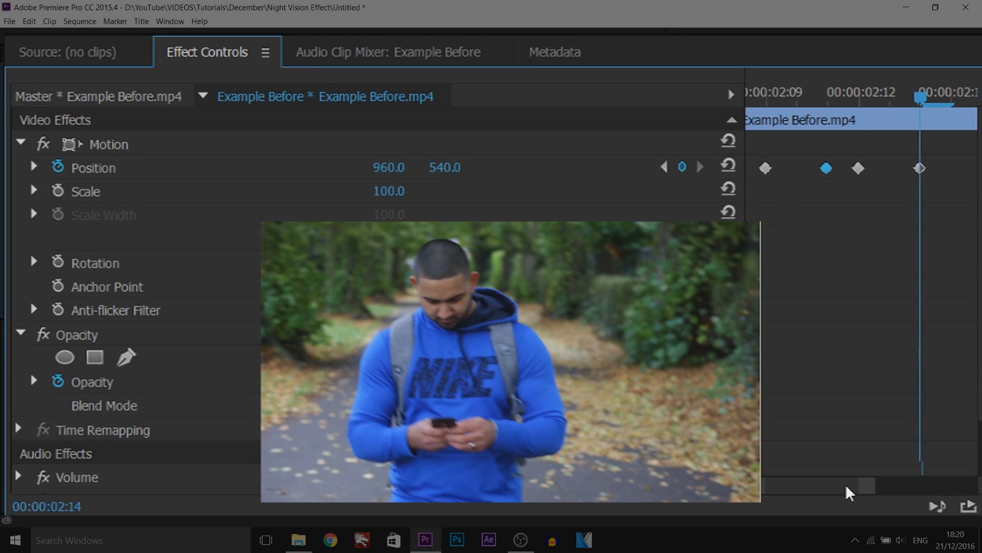
key(Right)
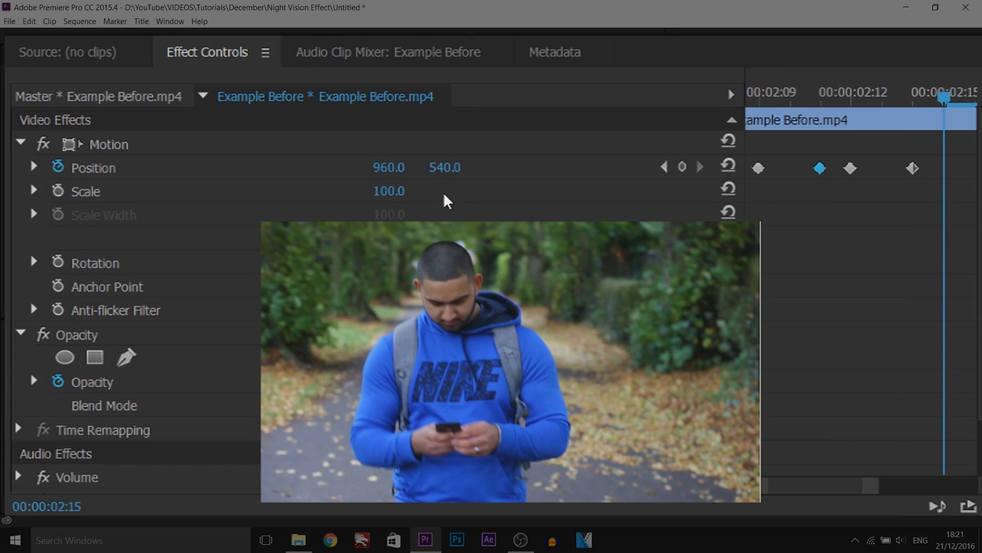
drag(390, 167, 463, 167)
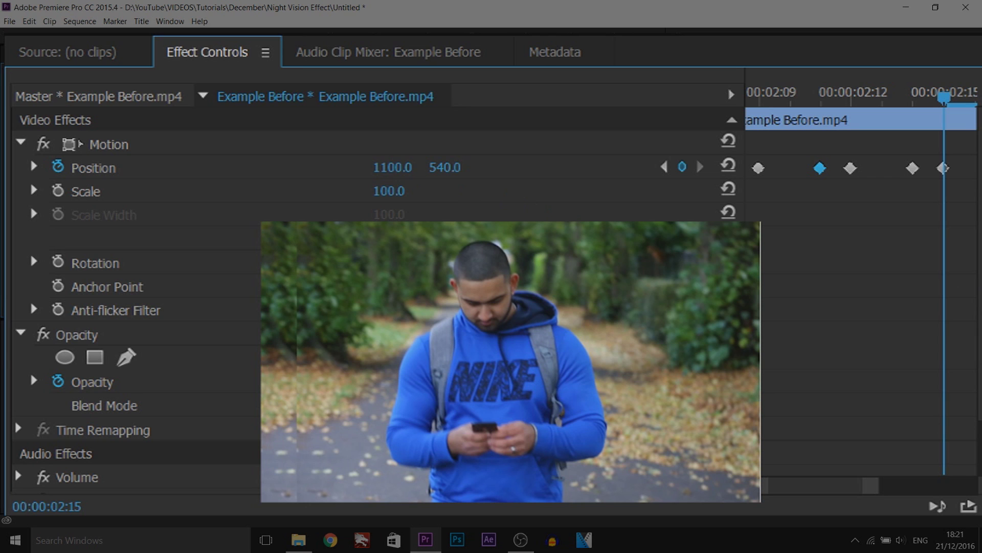
key(Right)
key(Right)
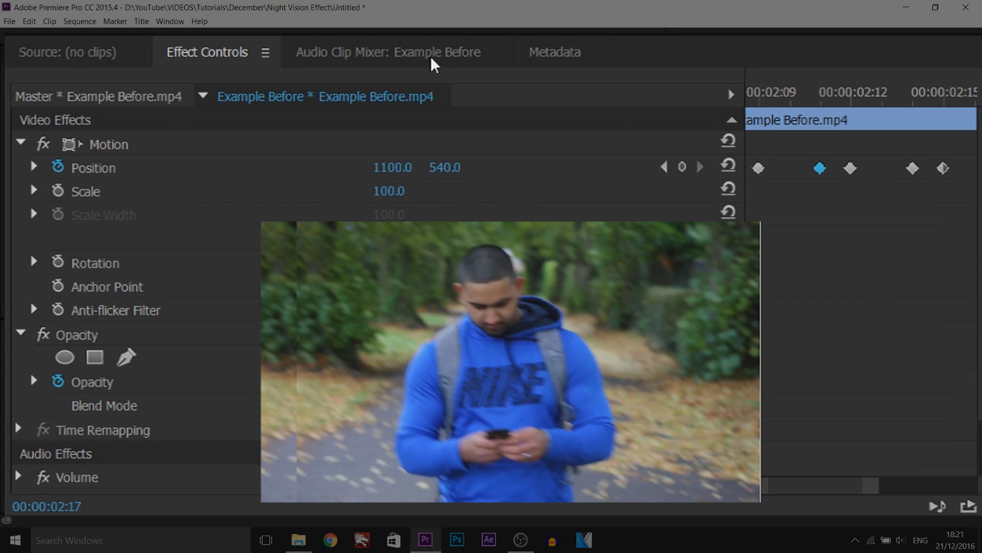
click(394, 168)
text(96)
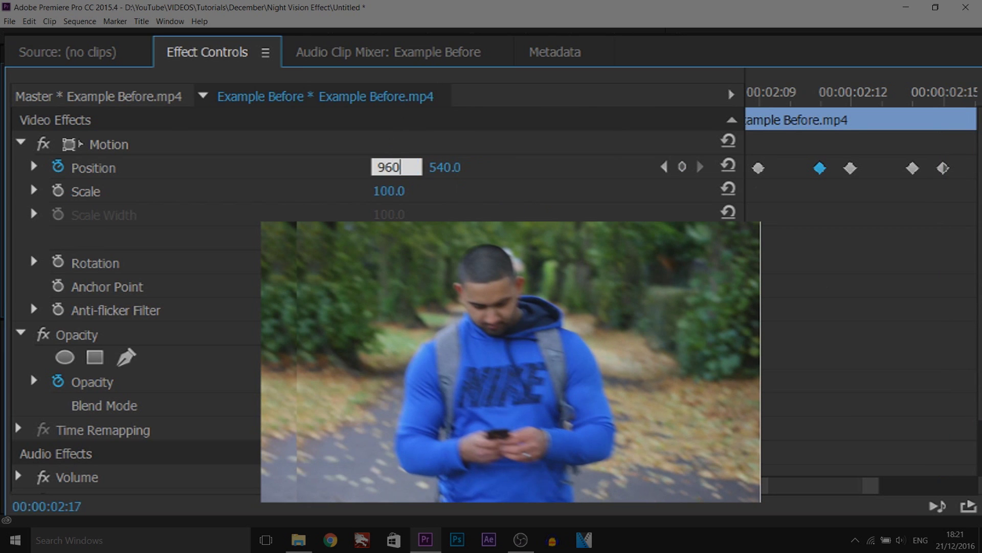
text(0)
key(Return)
Jolt the clip down to Y 683 and later Y 633, each snapping back to Y 540
drag(852, 489, 890, 491)
key(Right)
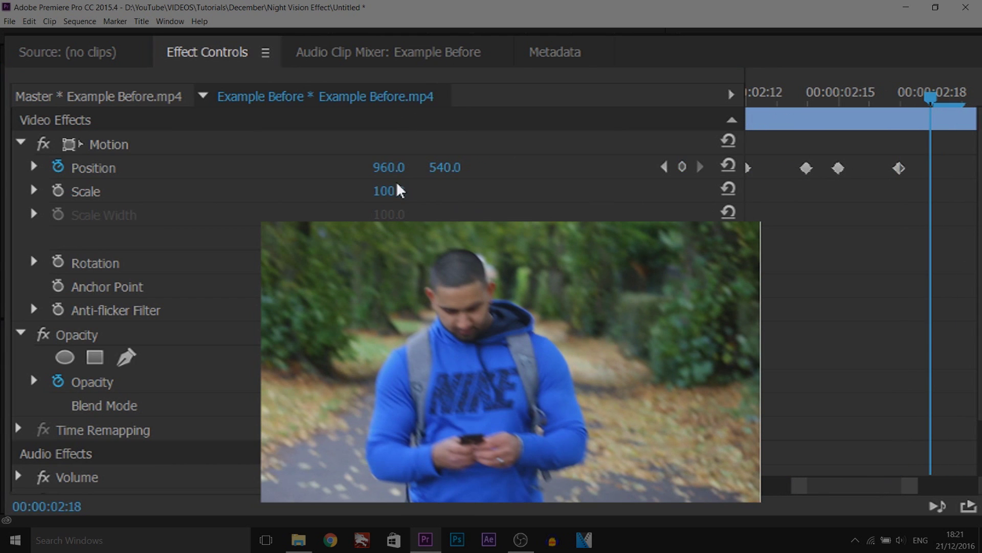
drag(444, 168, 518, 167)
click(453, 168)
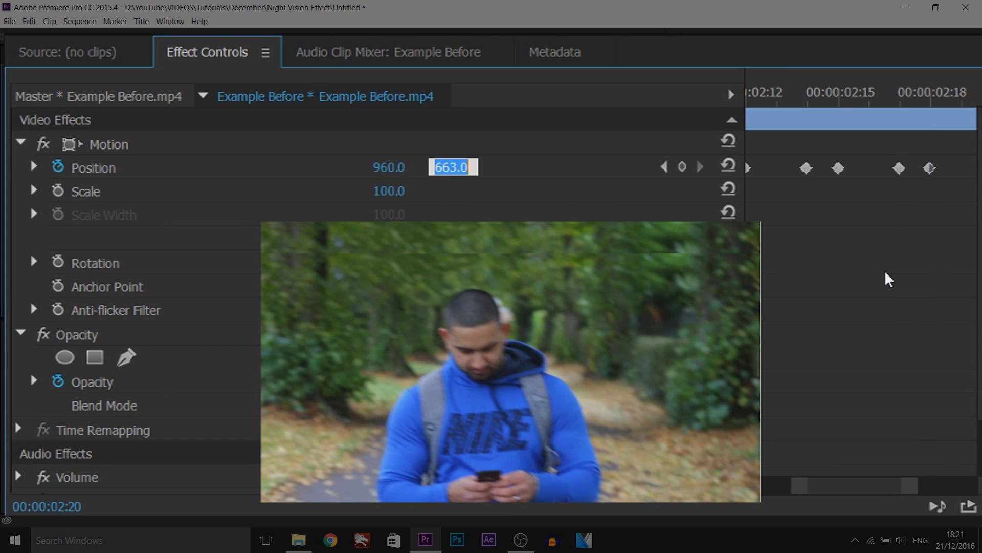
text(540)
key(Return)
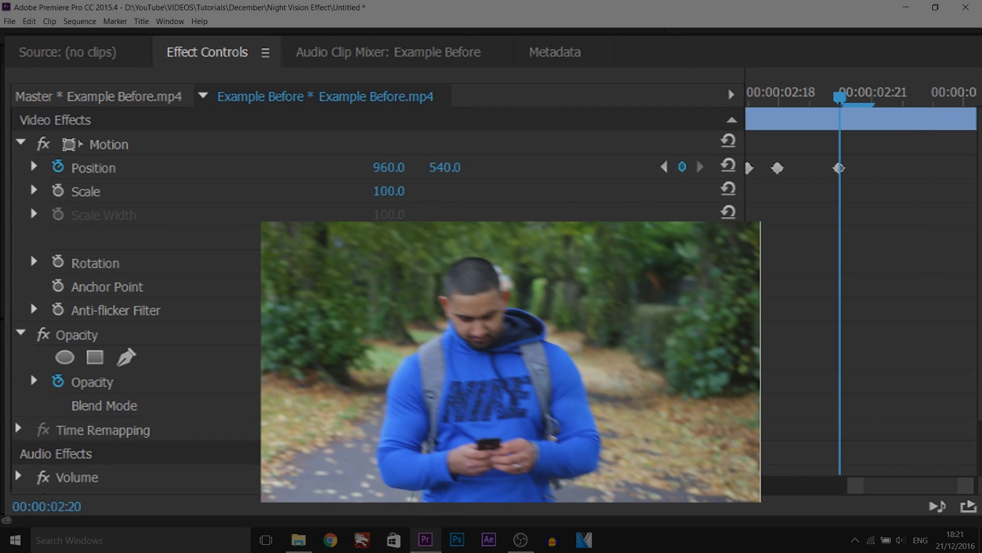
key(Right)
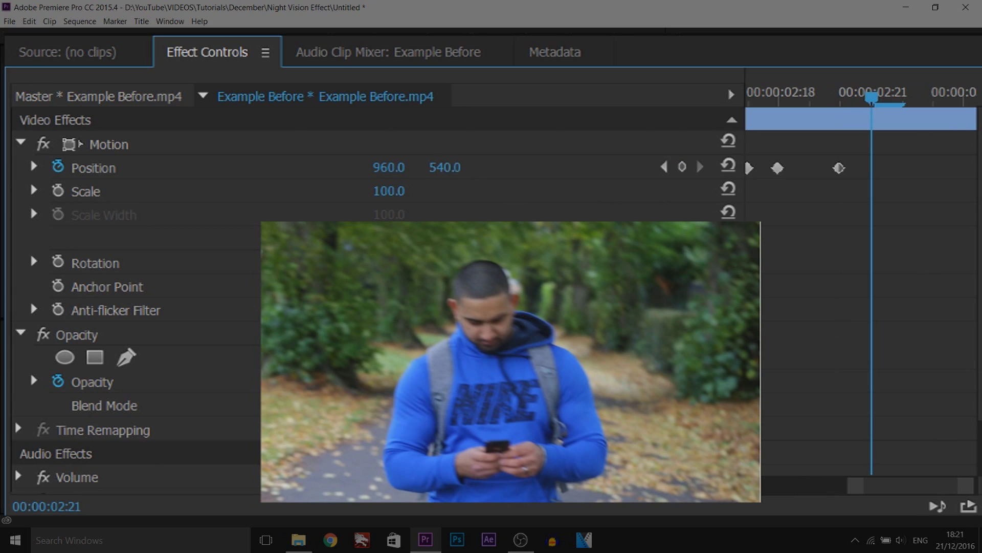
drag(446, 168, 493, 167)
key(Right)
key(Right)
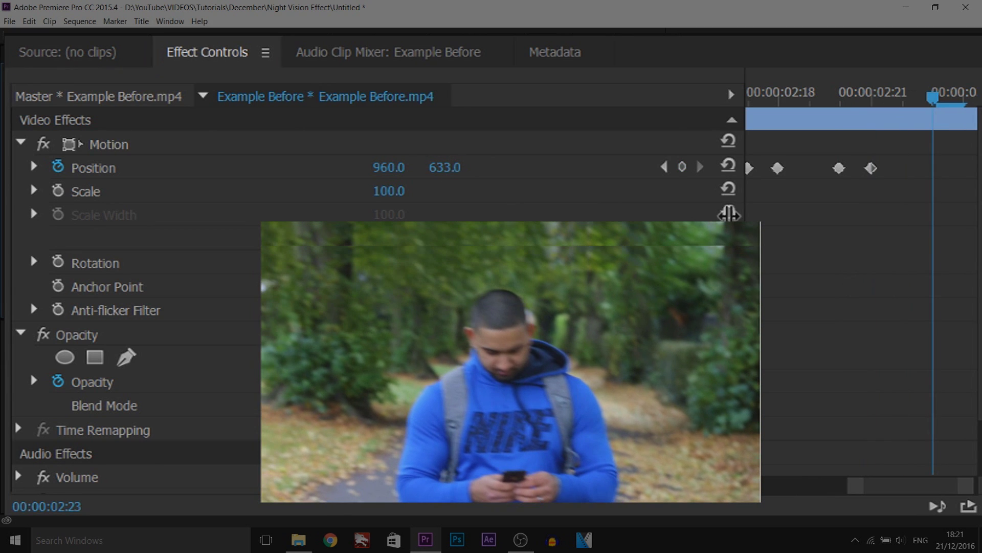
click(450, 167)
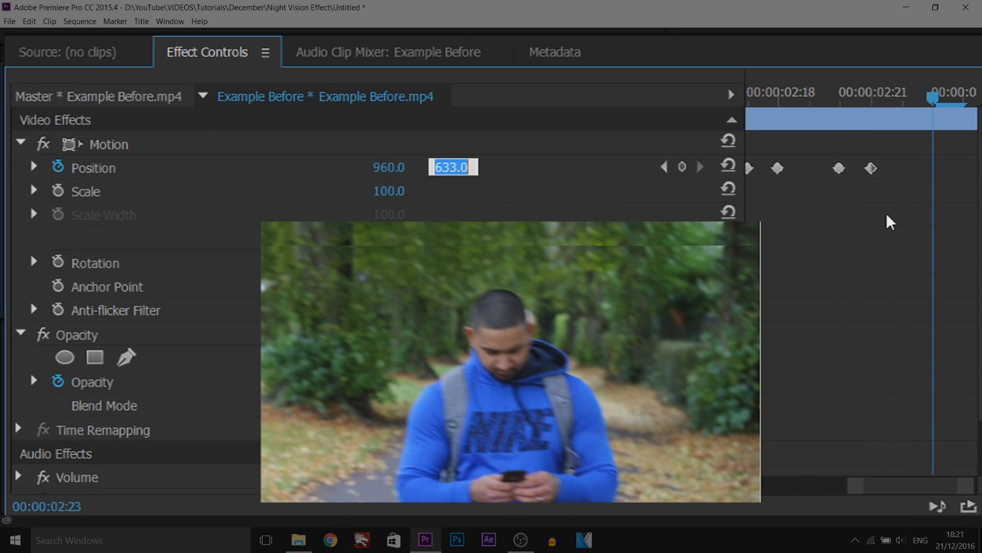
text(540)
key(Return)
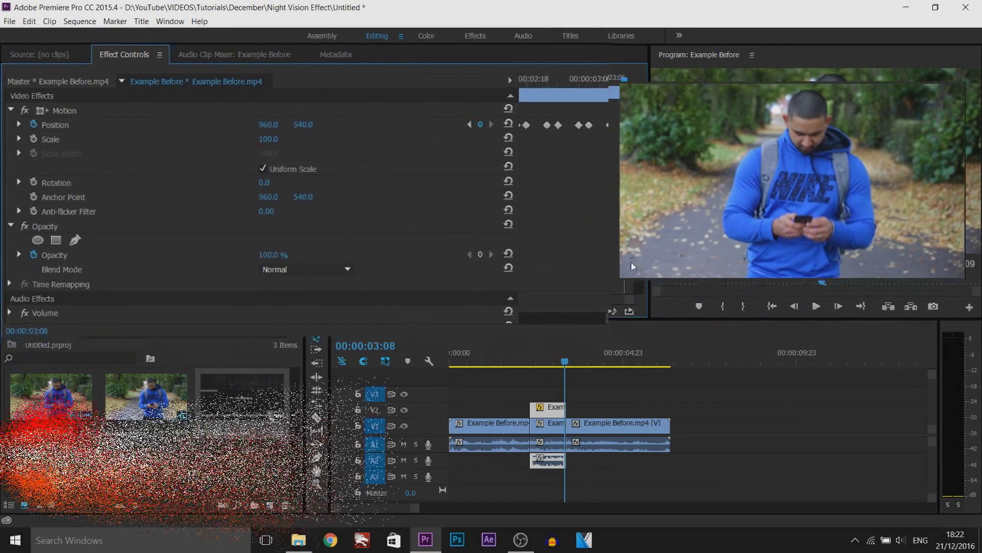
key(Home)
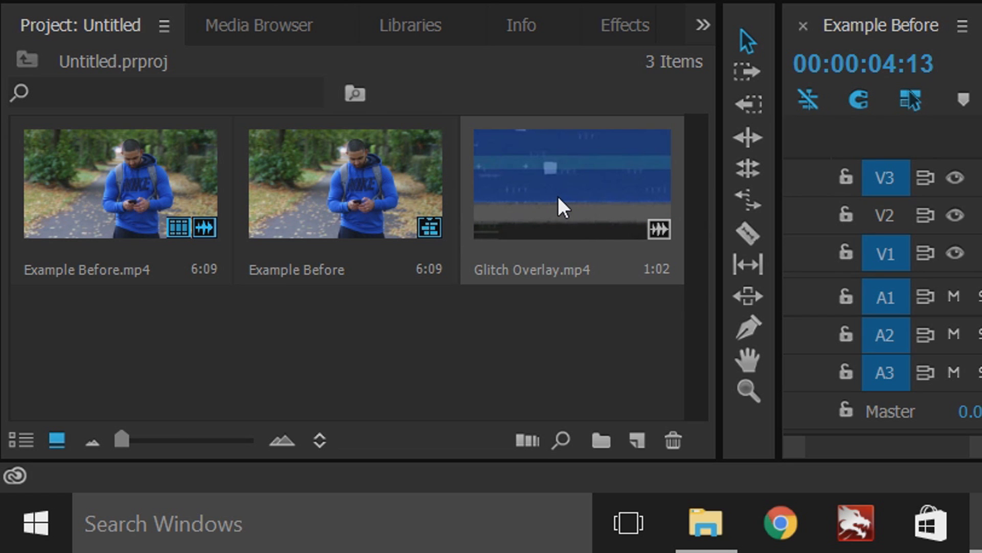
drag(544, 212, 539, 392)
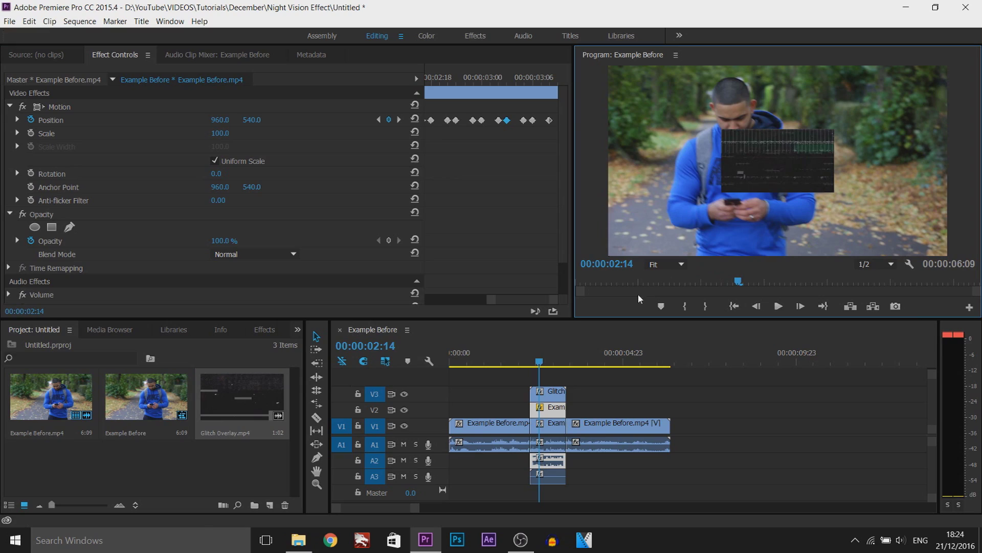
Set the Glitch Overlay clip to frame size so it scales to 300.0 and fills the frame
click(548, 391)
right_click(548, 391)
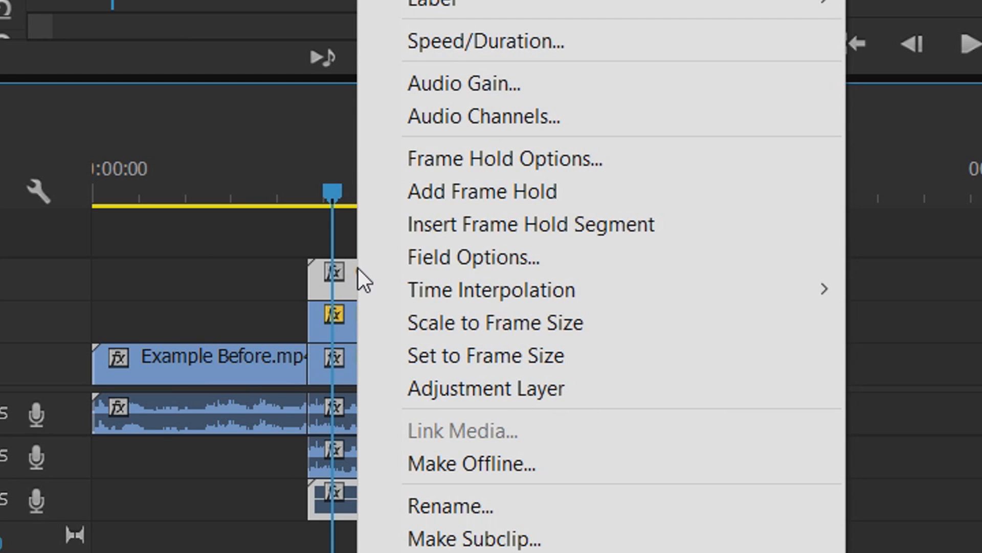
click(520, 359)
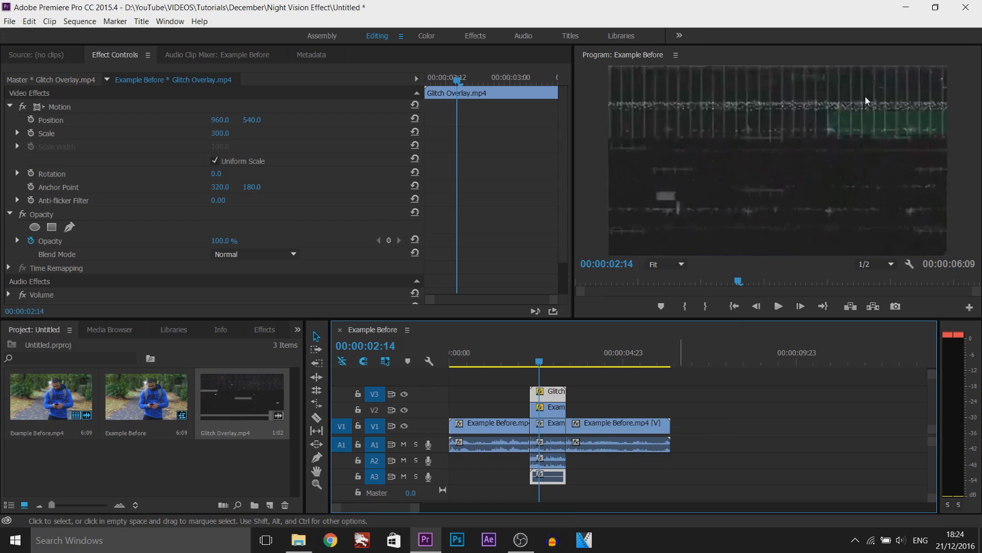
click(541, 363)
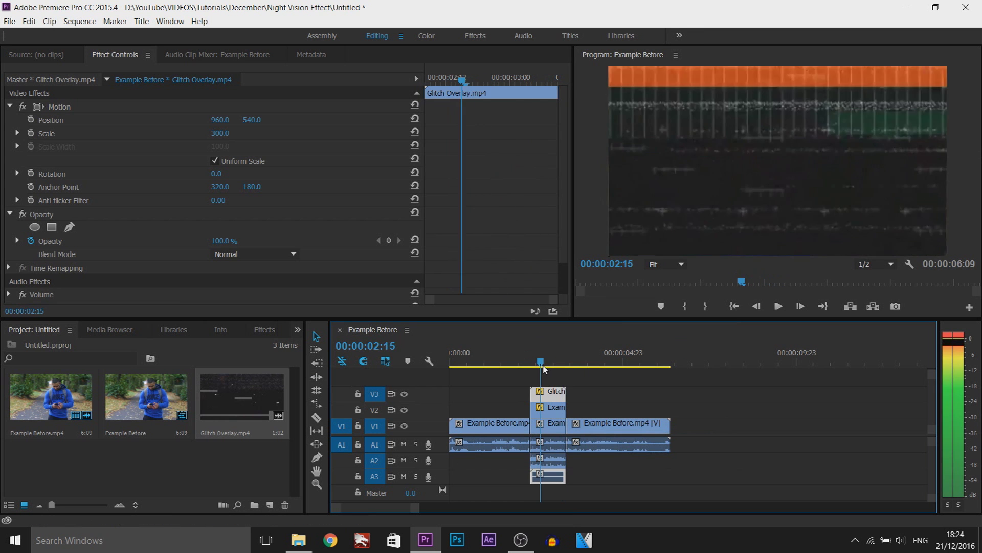
Change the Glitch Overlay's Opacity blend mode to Screen at 02:09
click(532, 362)
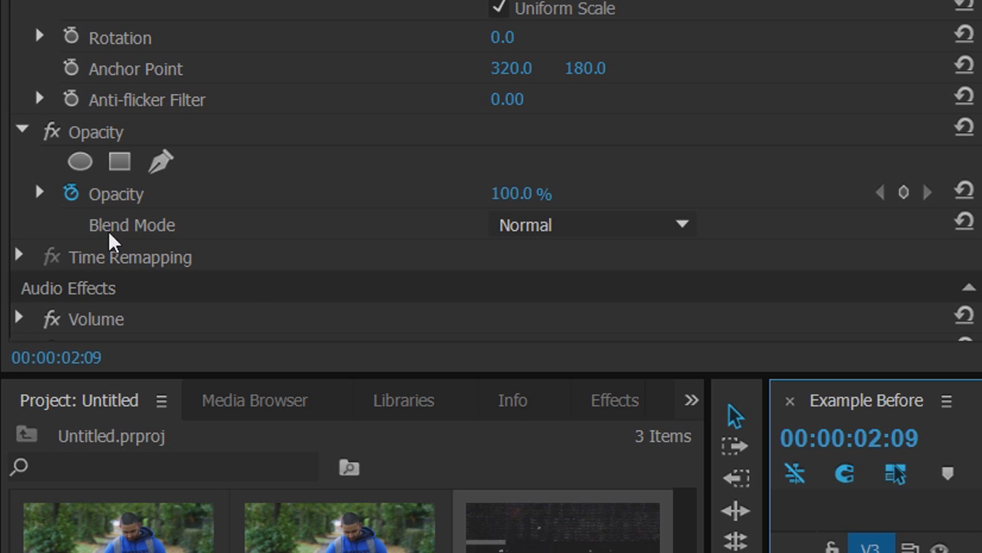
click(552, 233)
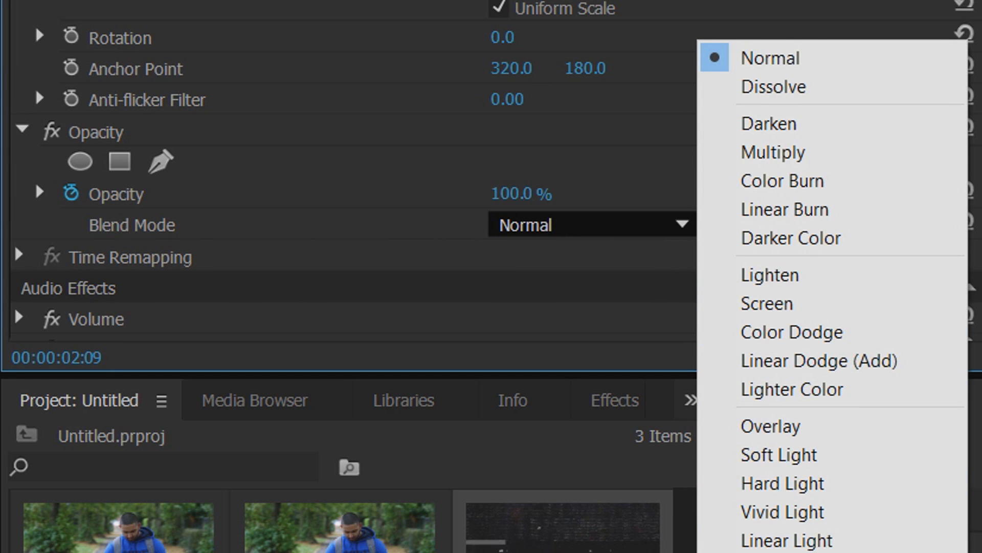
click(767, 303)
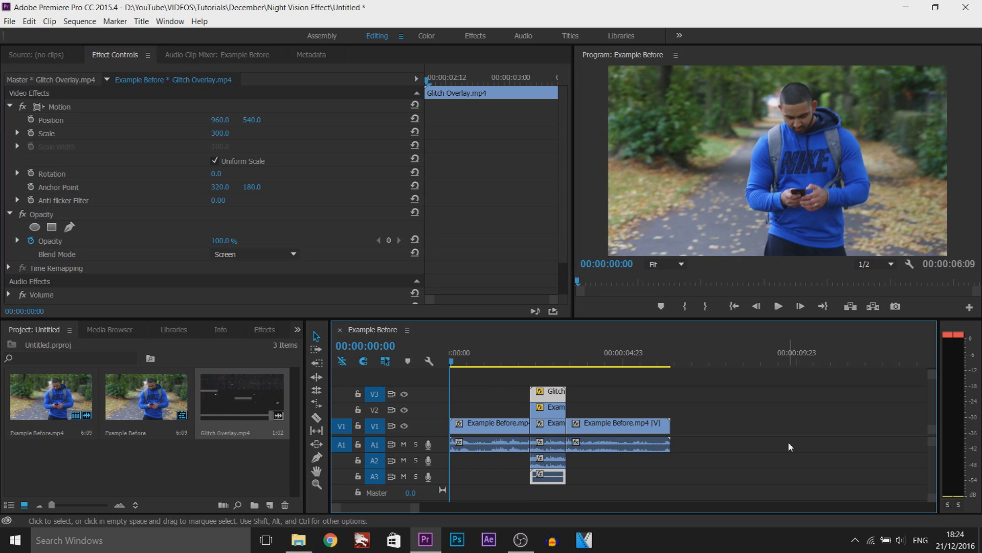
key(space)
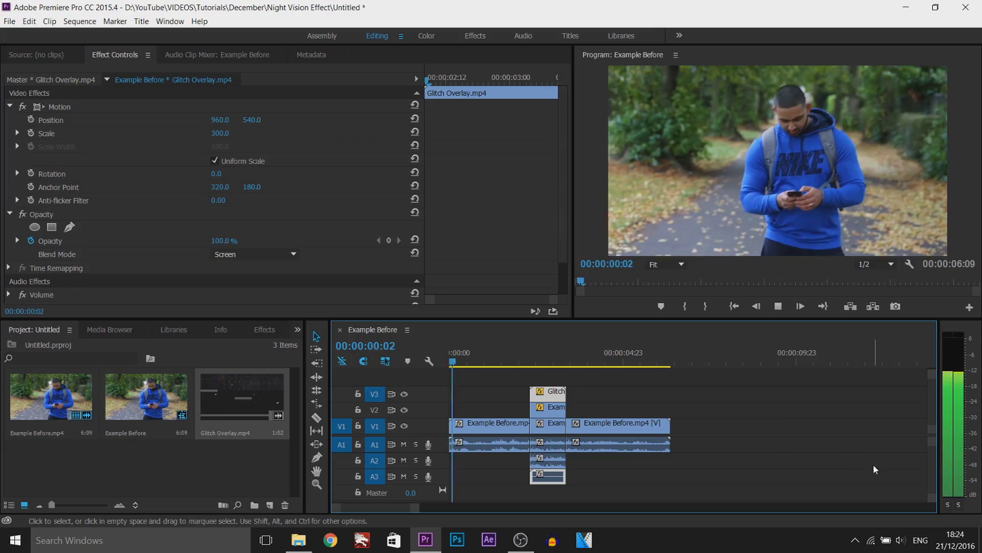